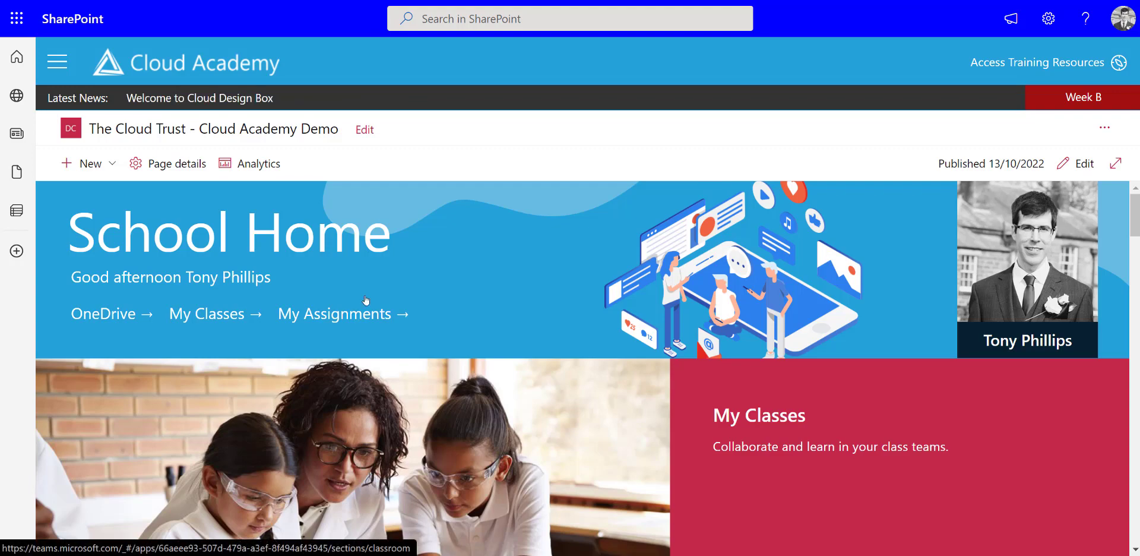
Scroll the School Home page, then open Microsoft Teams in a new tab by typing 'teams'.
left_click_drag(1135, 217, 1137, 320)
scroll(784, 195, "up", 10)
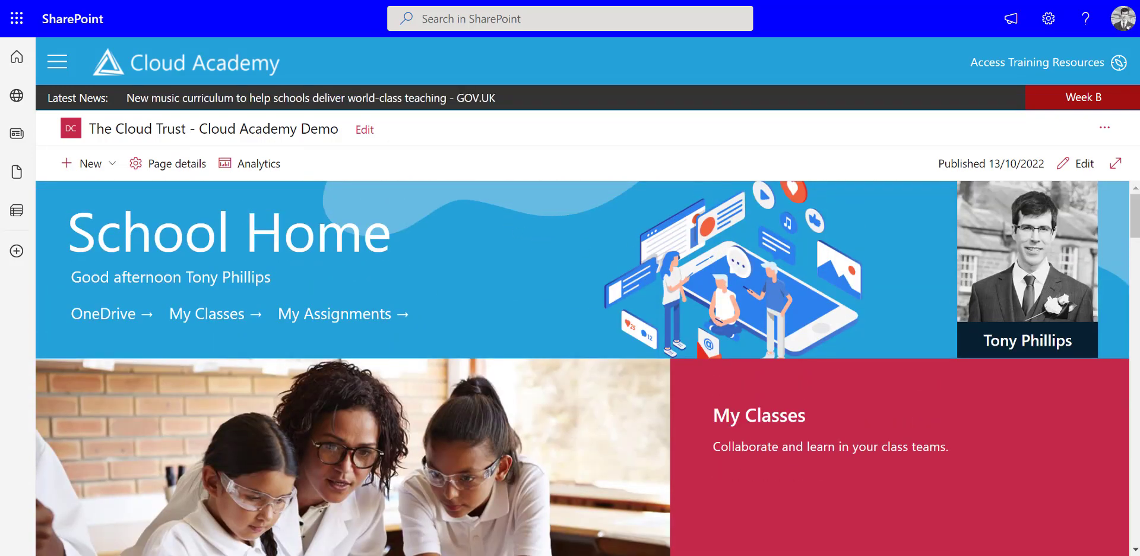
key("ctrl+t")
type("teams")
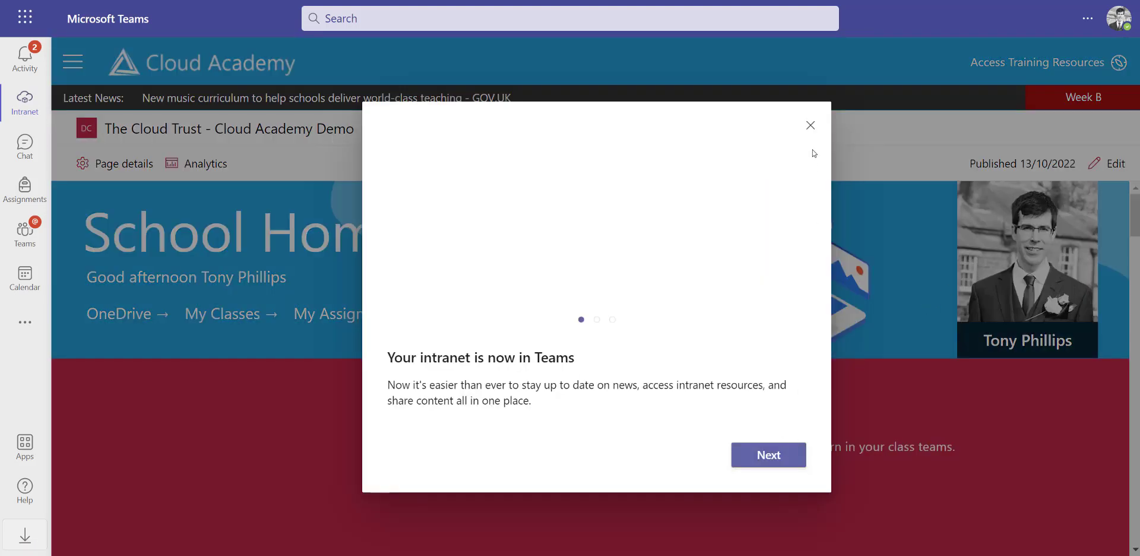
Close the 'Your intranet is now in Teams' dialog and return to the SharePoint tab.
left_click(810, 125)
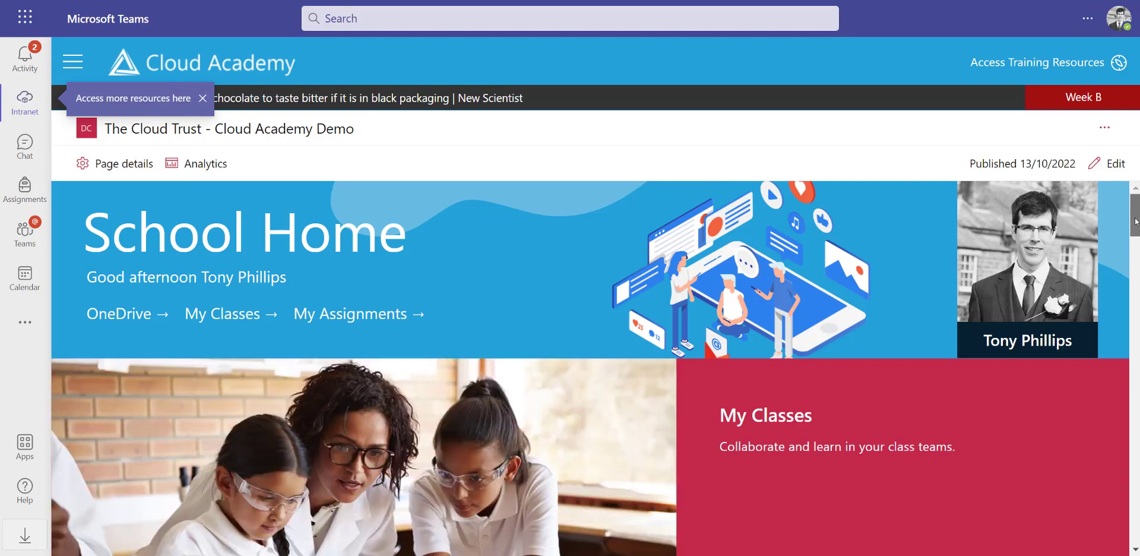
mouse_move(1135, 221)
left_mouse_down()
mouse_move(1135, 308)
mouse_move(1135, 223)
left_mouse_up()
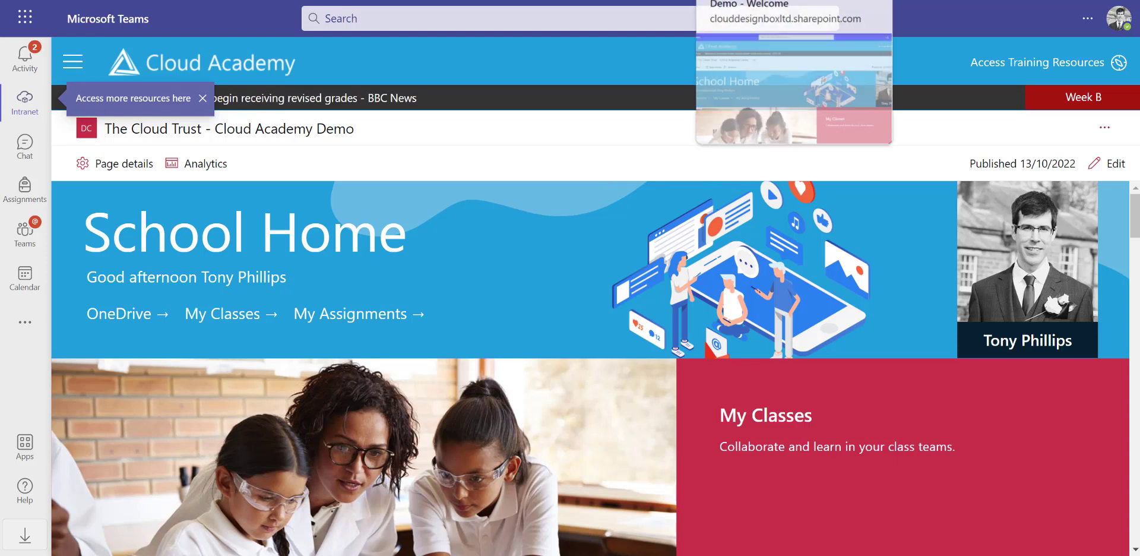
left_click(747, 1)
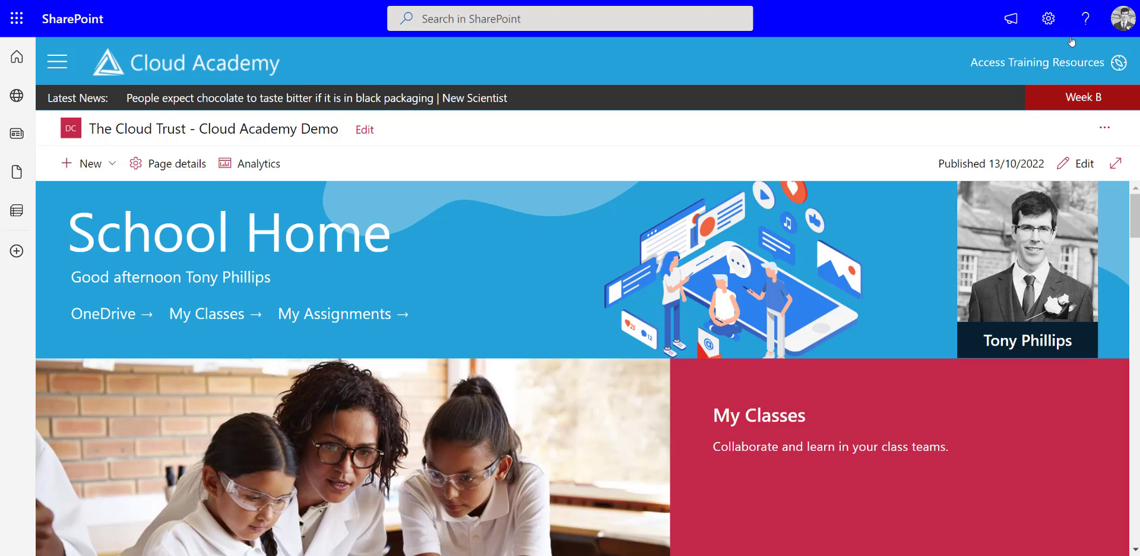
Open the dashboard through Settings > Manage Viva Connections > View Dashboard.
left_click(1048, 21)
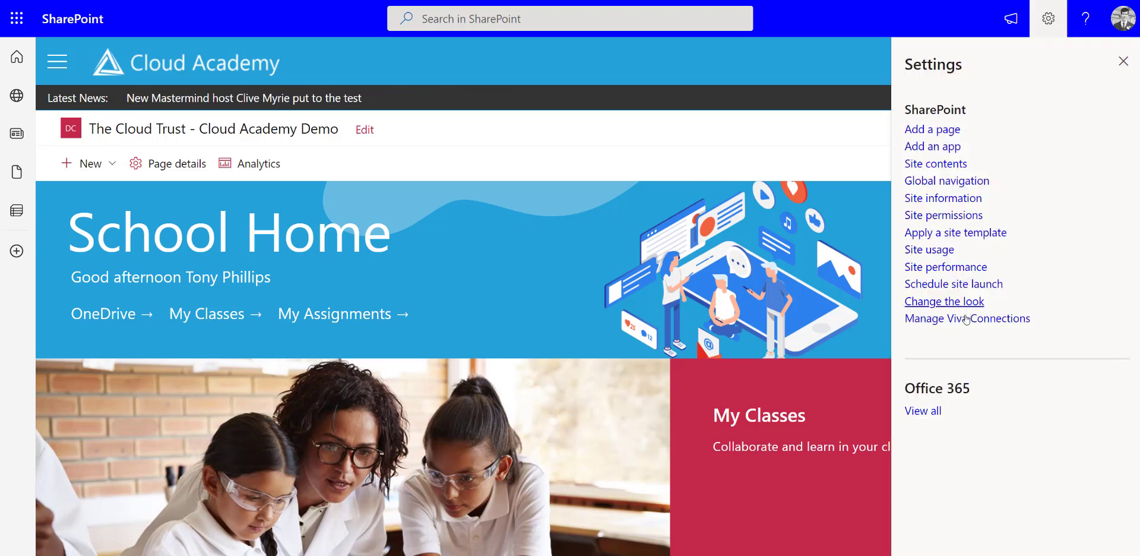
left_click(958, 318)
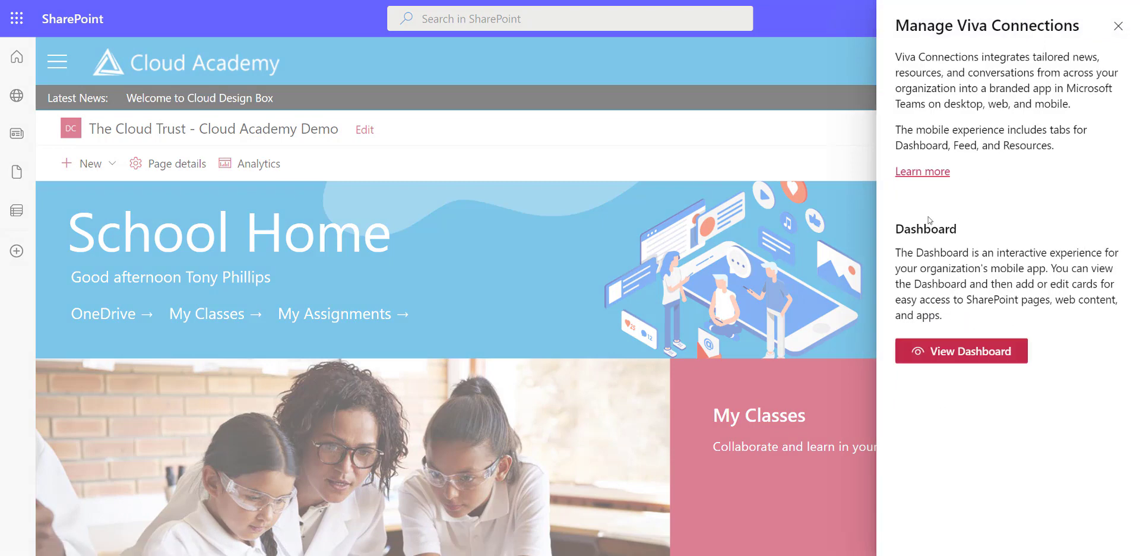
left_click(964, 352)
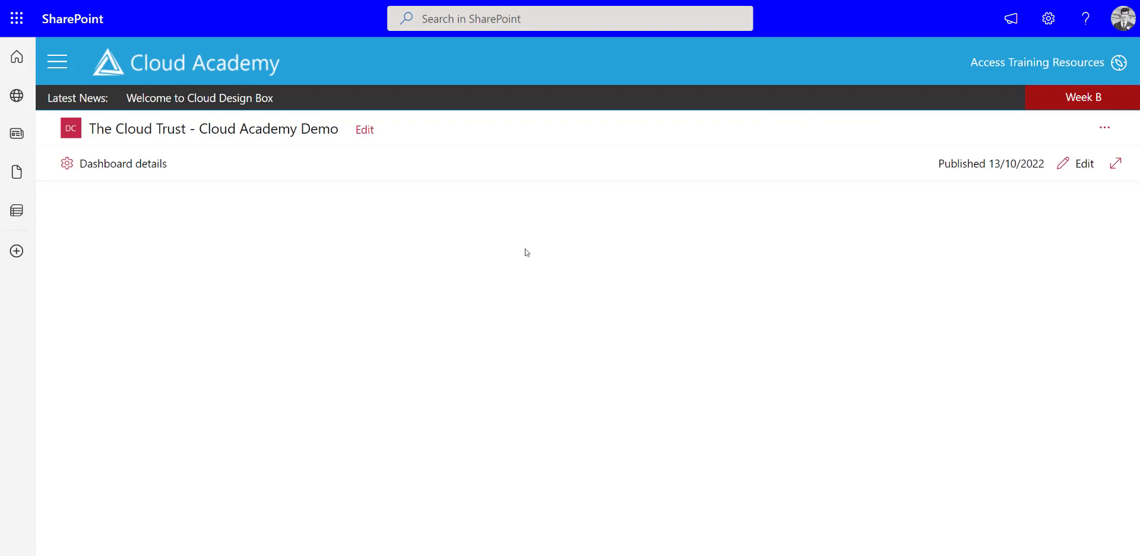
Edit the dashboard, preview Desktop then Mobile layouts, and open the card picker.
left_click(1075, 168)
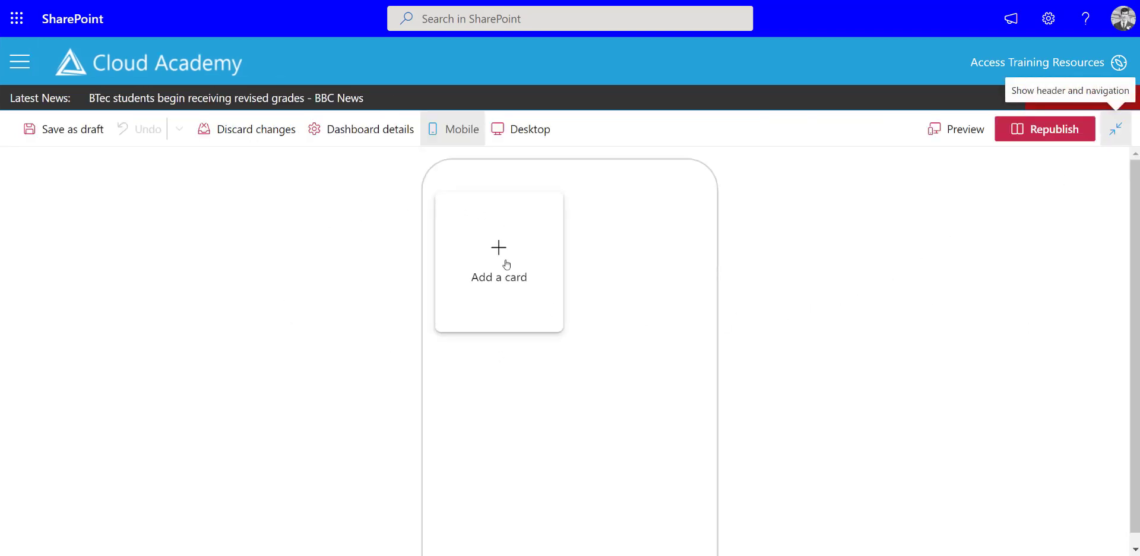
left_click(512, 131)
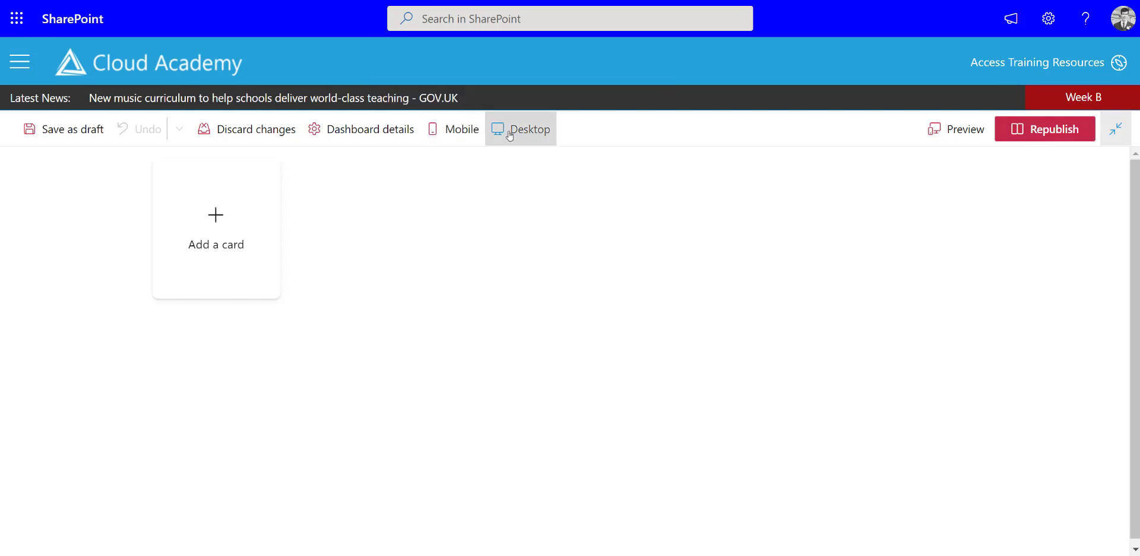
left_click(450, 134)
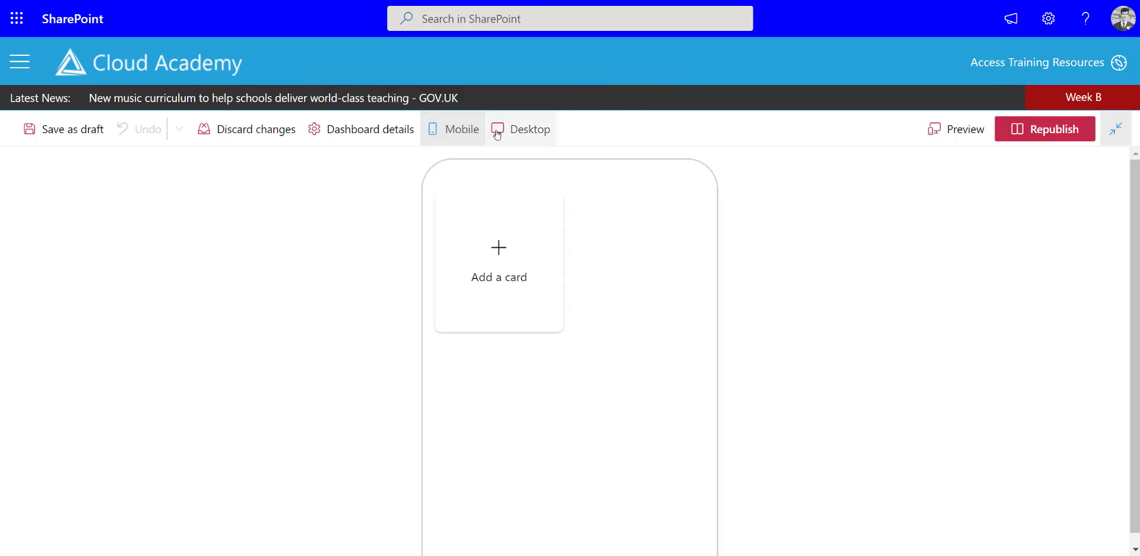
left_click(499, 249)
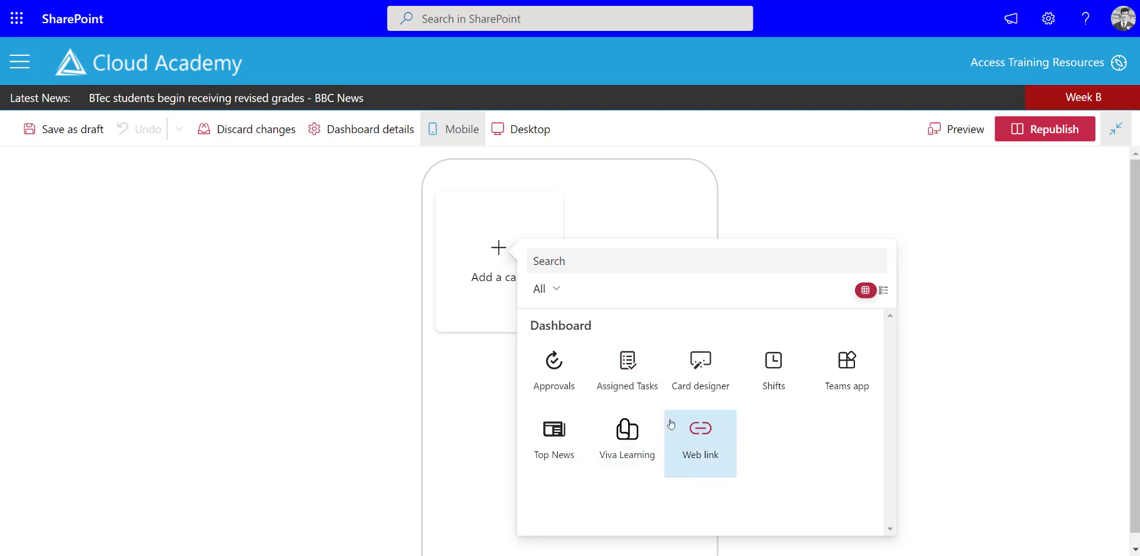
Add a Top News card and set its card size to Large.
left_click(555, 439)
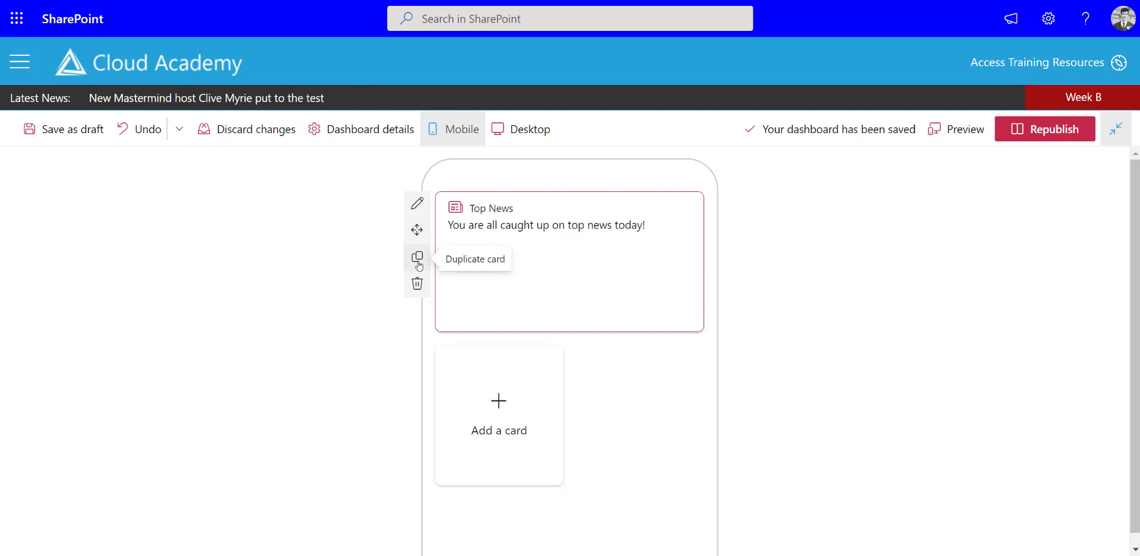
left_click(417, 203)
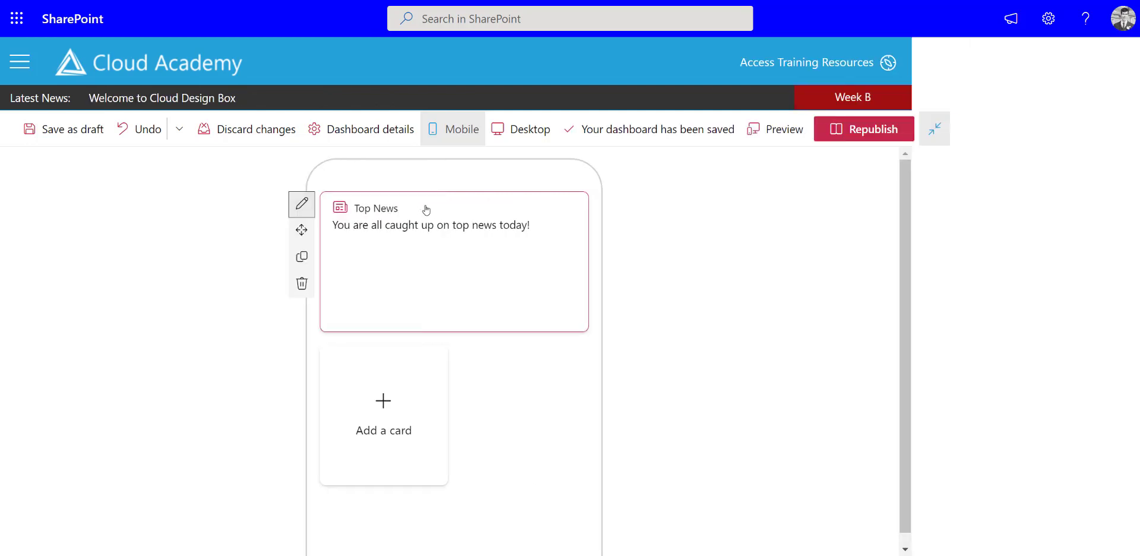
left_click(941, 194)
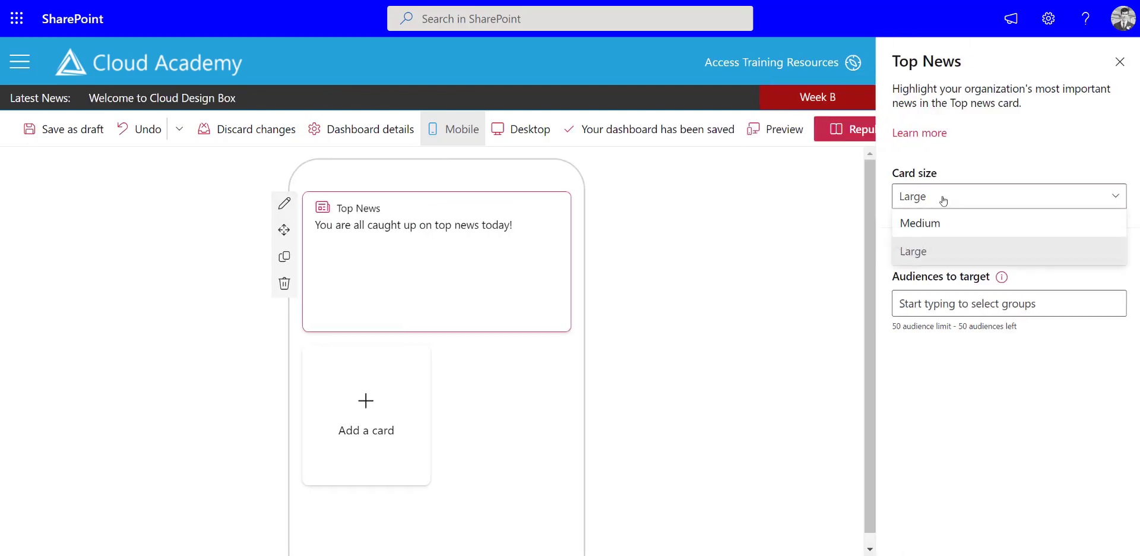
left_click(926, 222)
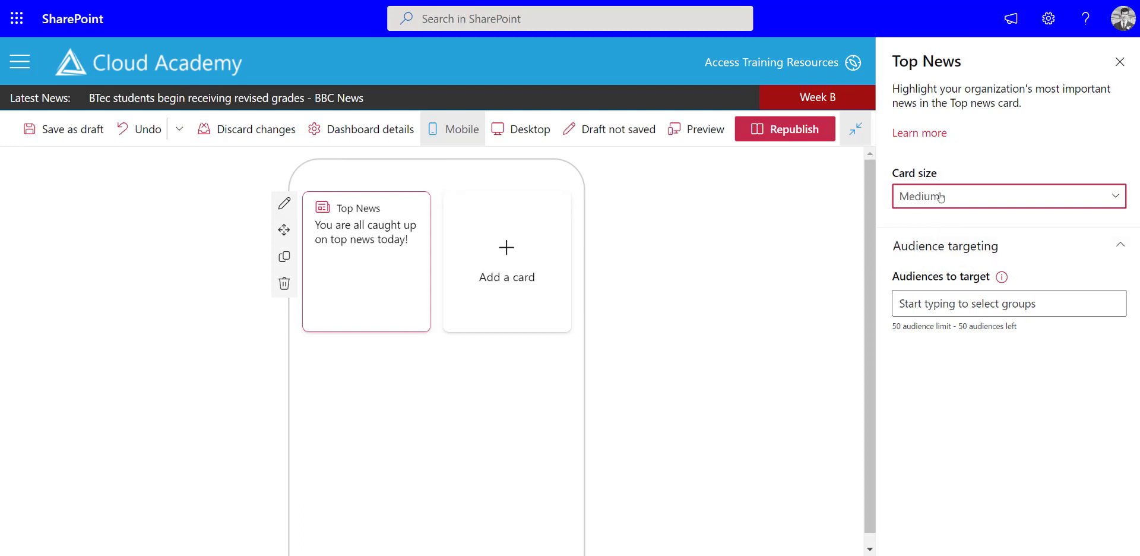
left_click(939, 196)
left_click(933, 251)
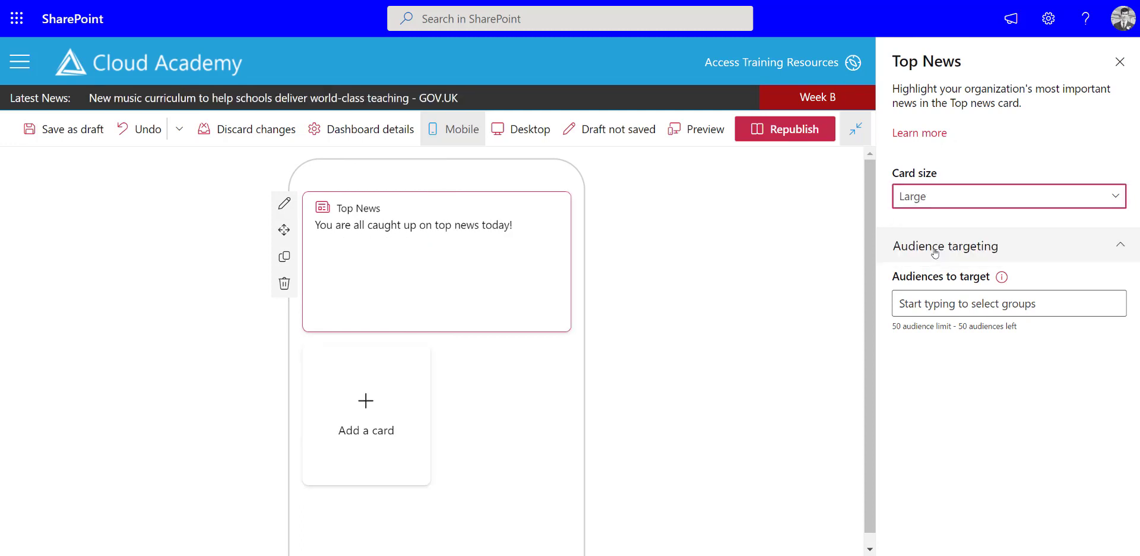
Try an audience search for 'teacher', clear it, and bring up the card choices again.
left_click(960, 308)
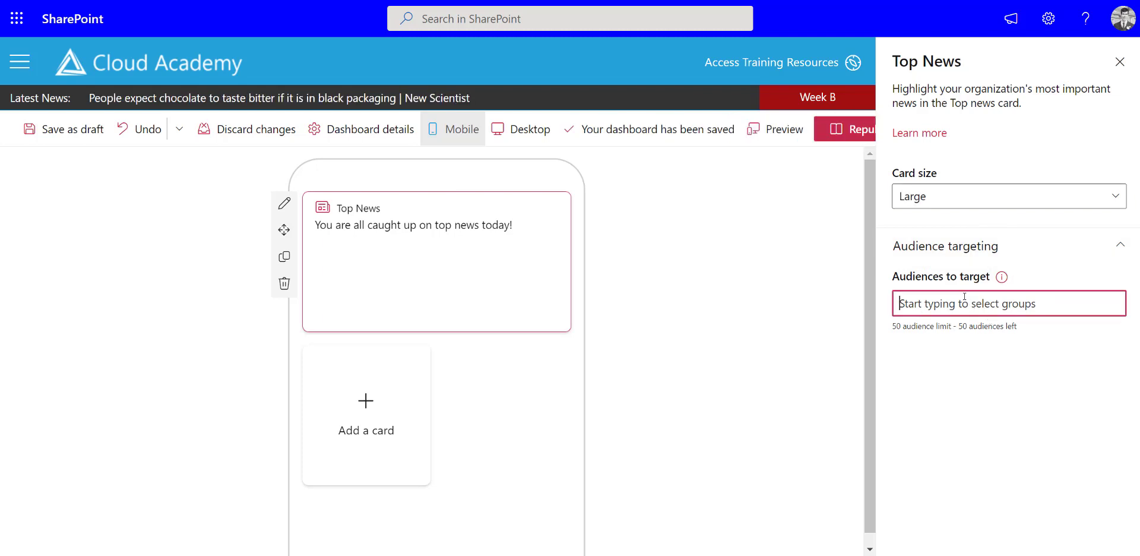
type("teacher")
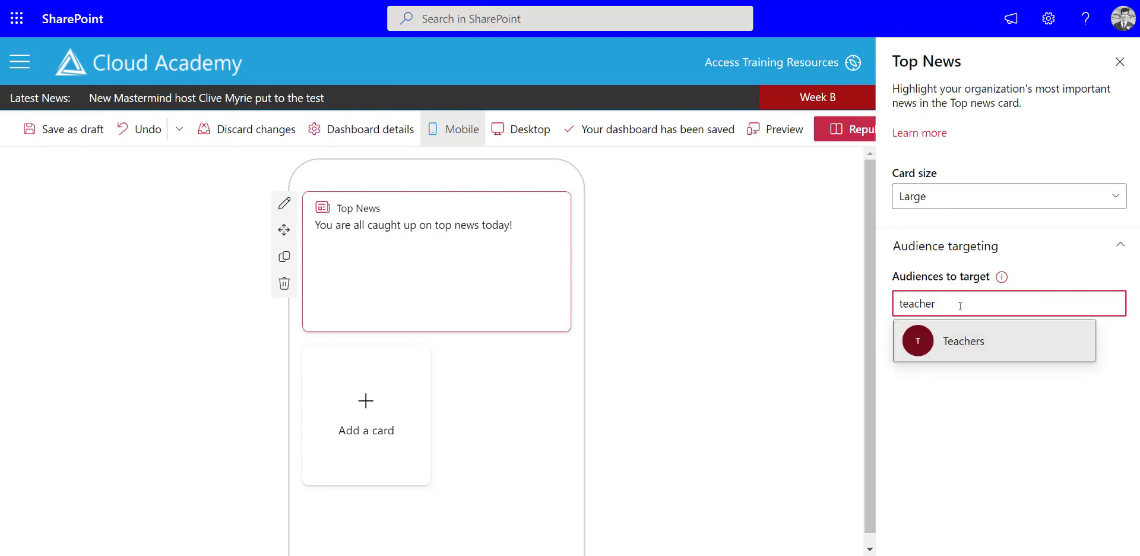
key("BackSpace")
key("BackSpace")
key("BackSpace")
key("BackSpace")
key("BackSpace")
key("BackSpace")
key("BackSpace")
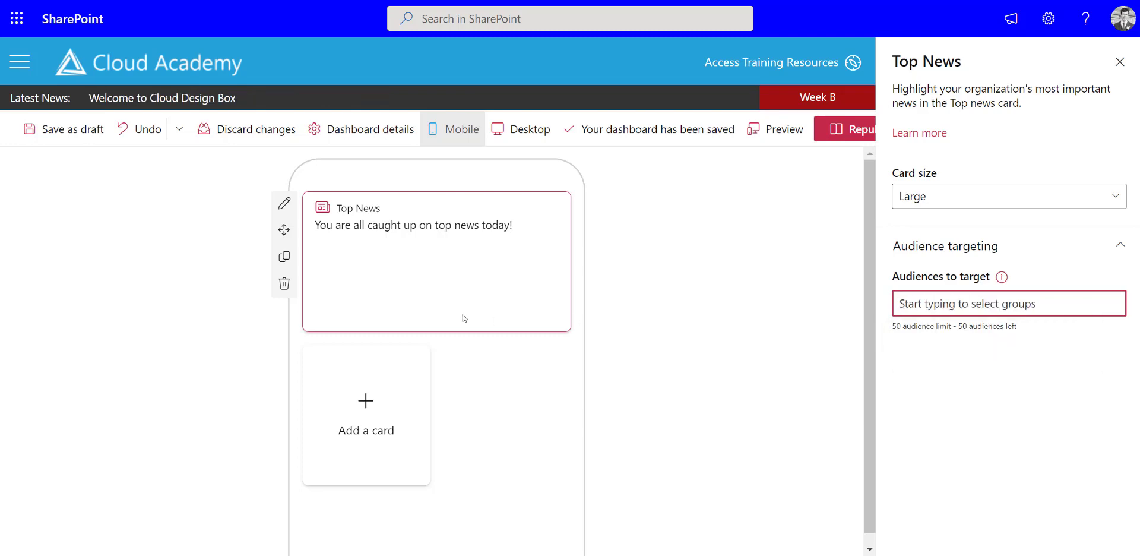
left_click(371, 404)
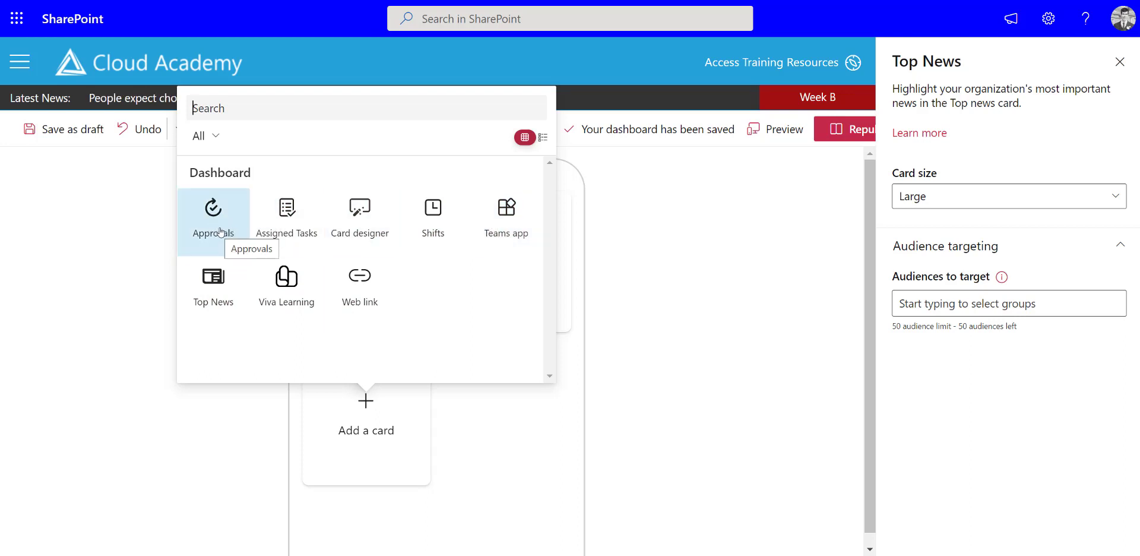
Add a Teams app card linked to Viva Insights, then add a Card designer card.
left_click(501, 218)
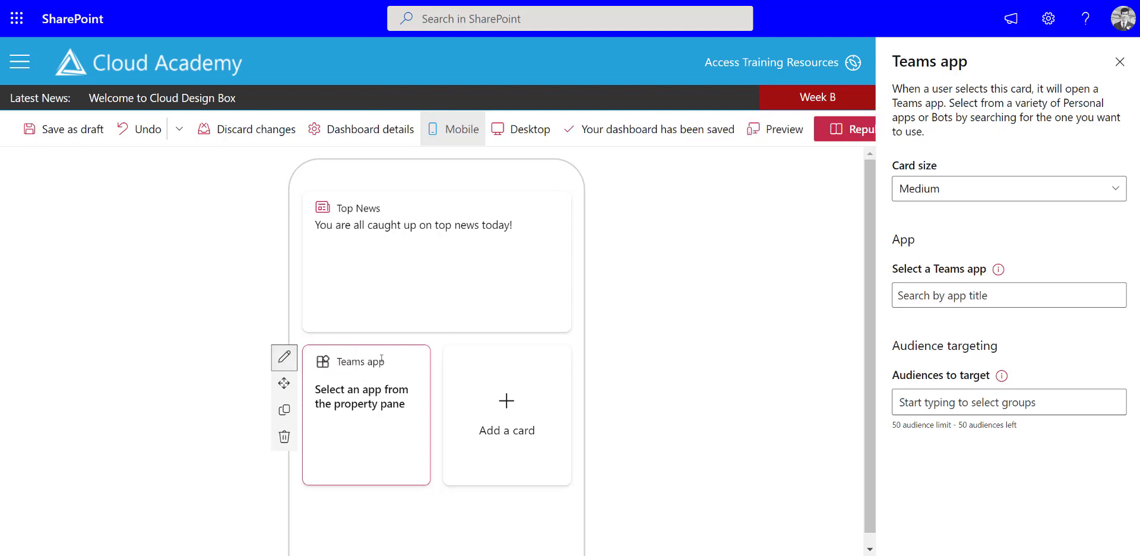
left_click(986, 296)
left_click_drag(1117, 354, 957, 454)
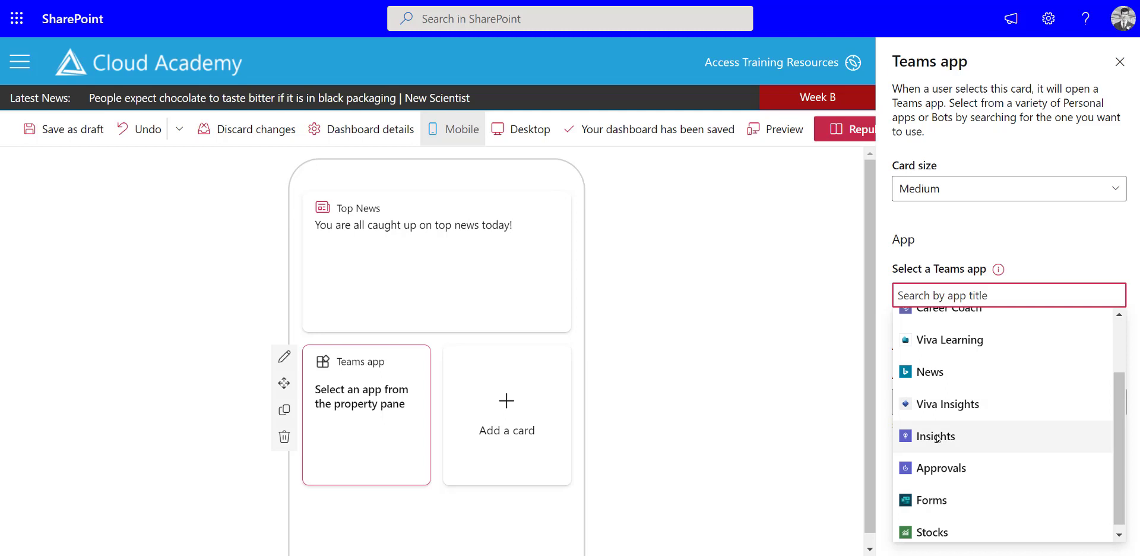
left_click(936, 410)
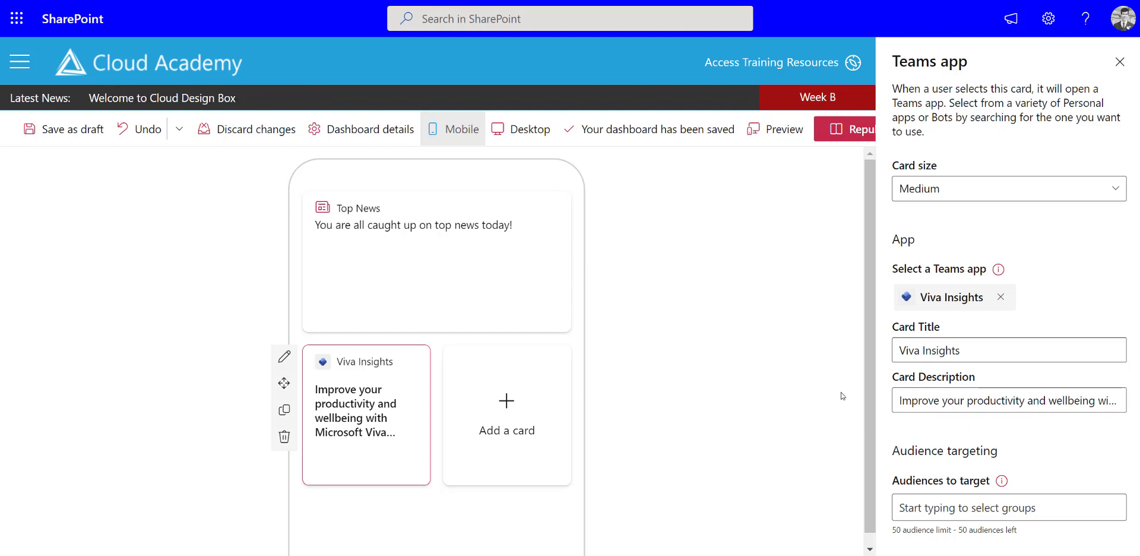
left_click(506, 403)
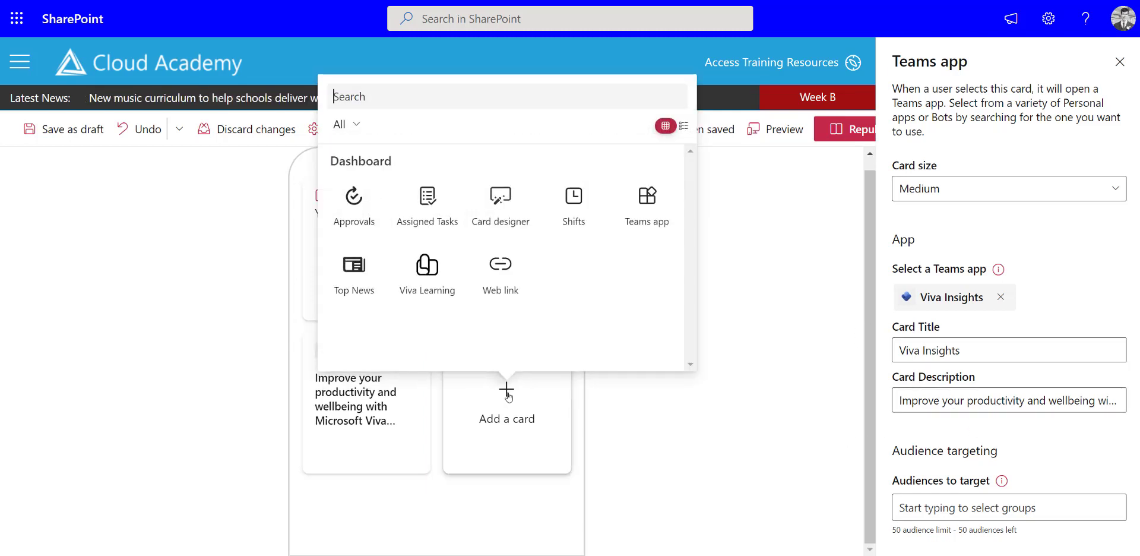
left_click(502, 203)
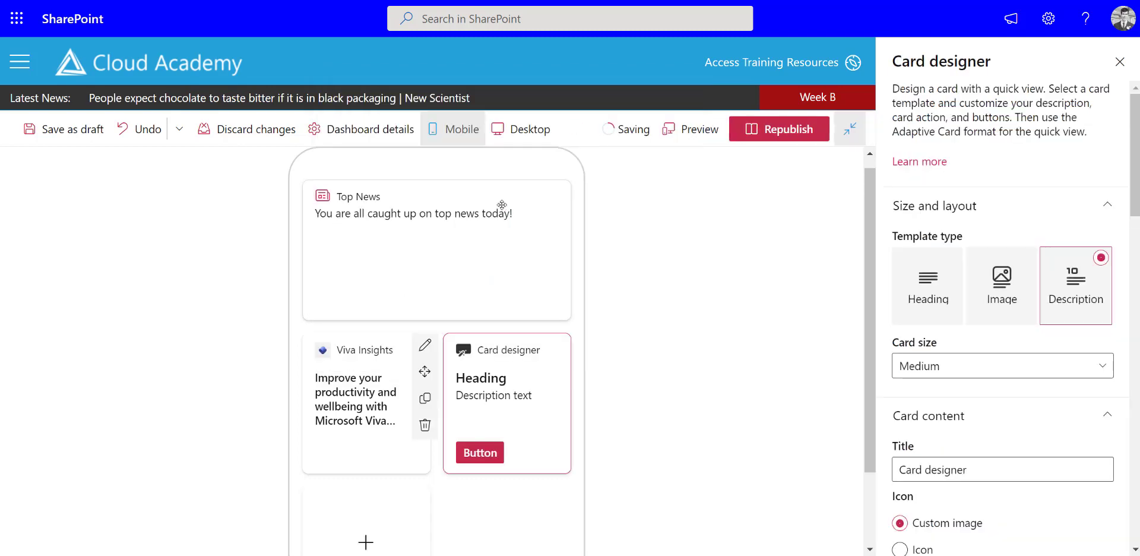
Switch the card to the Image template with the built-in beach icon.
left_click(982, 285)
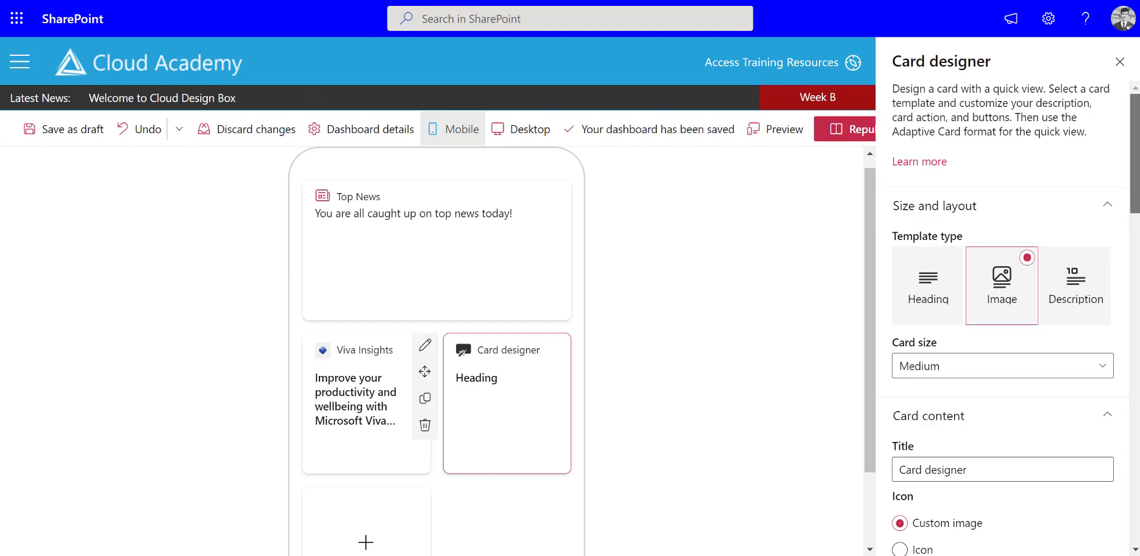
scroll(1001, 279, "down", 3)
scroll(1002, 278, "down", 2)
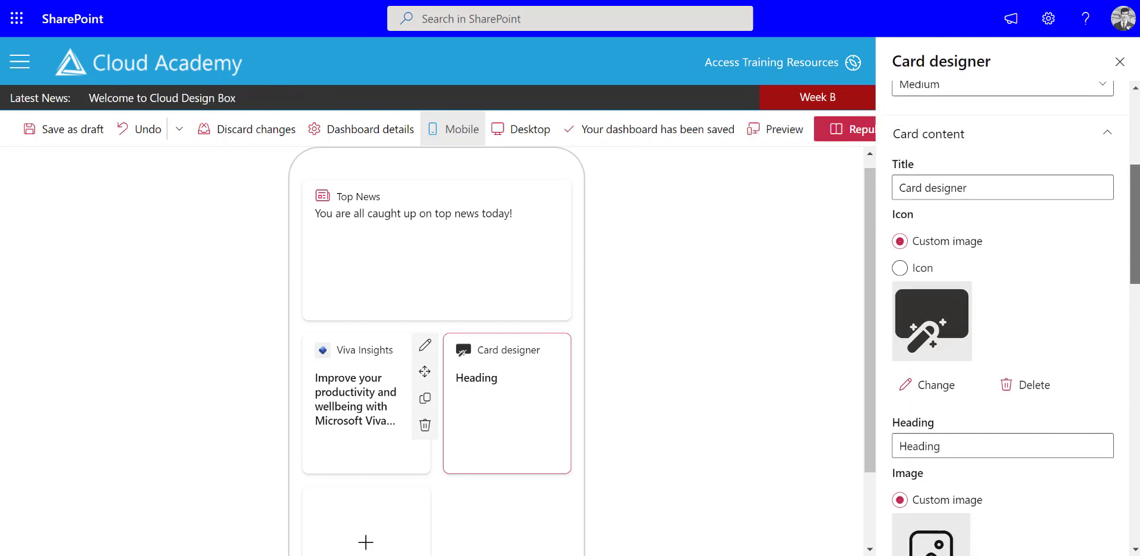
left_click(899, 253)
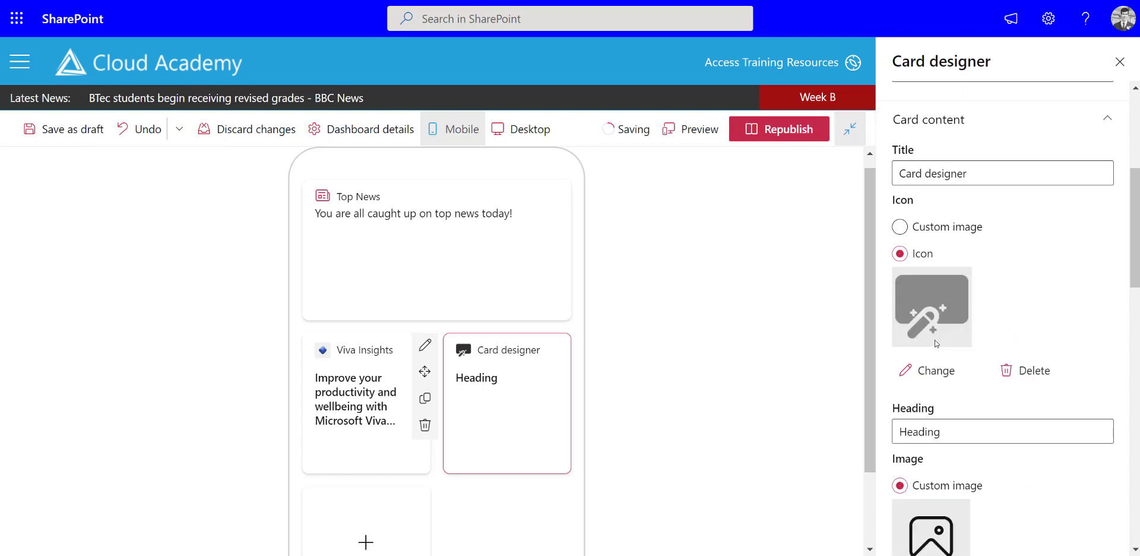
left_click(935, 370)
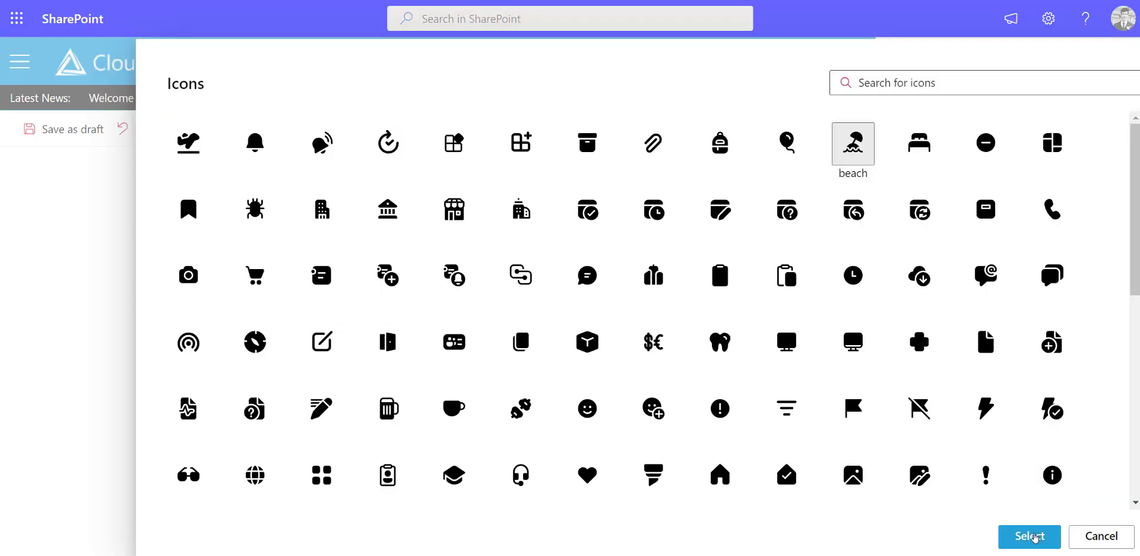
left_click(1027, 536)
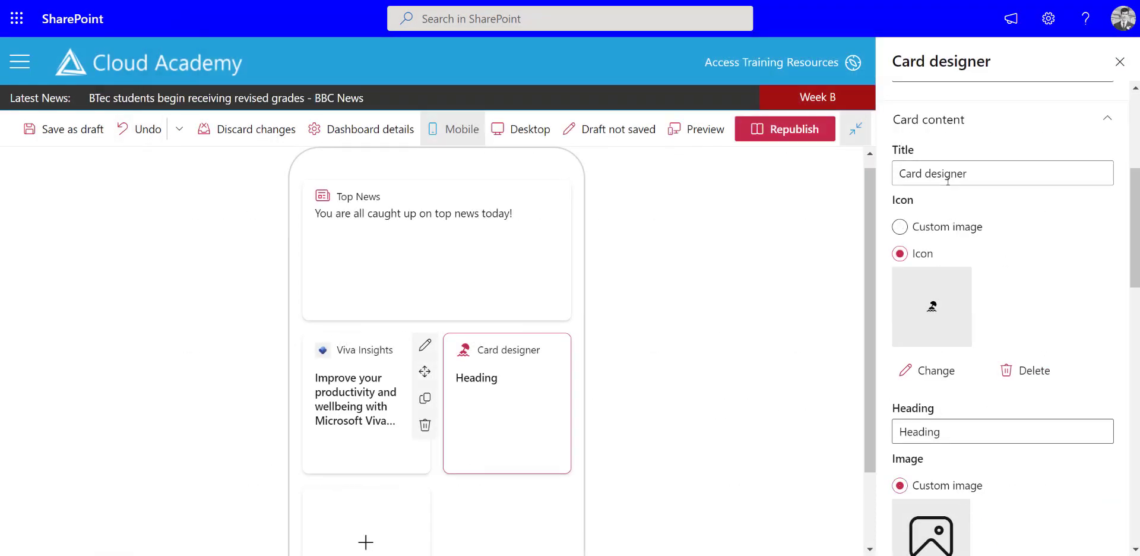
Title the card 'Holiday Request' with heading 'Click here to open the holiday booking form'.
left_click_drag(974, 171, 900, 170)
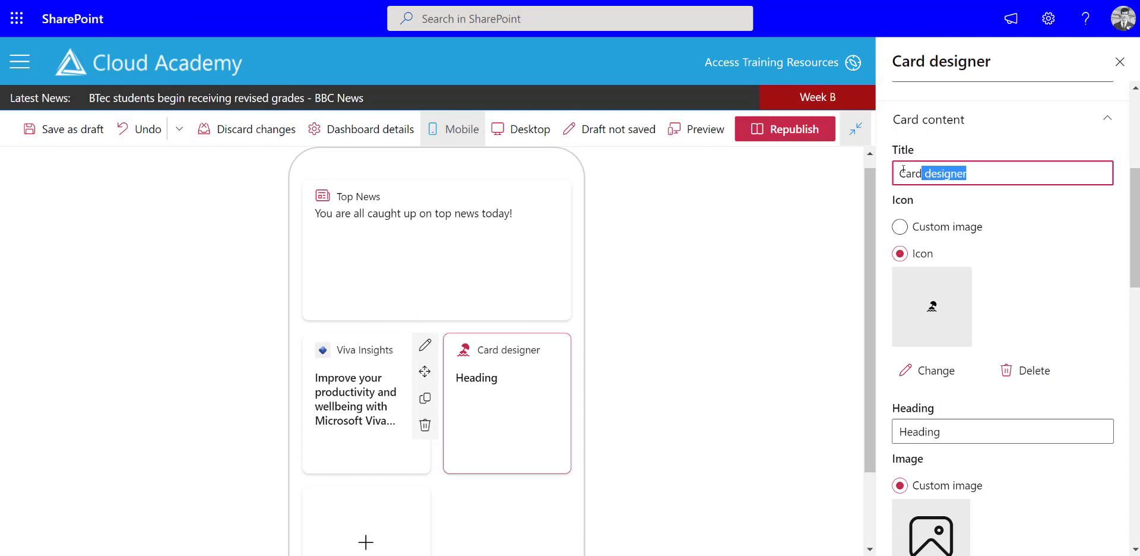
type("H")
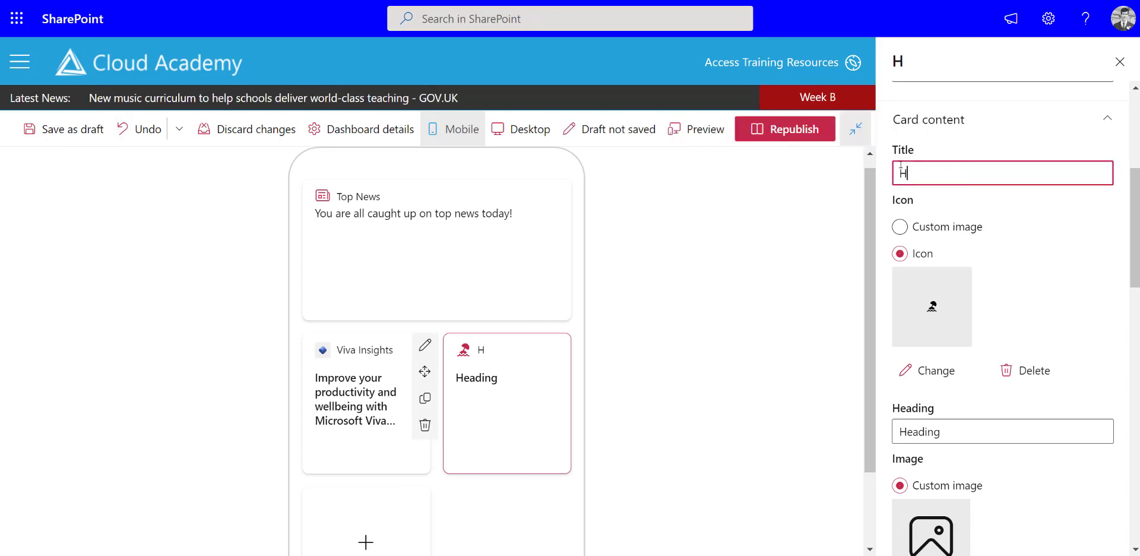
type("oliday Request")
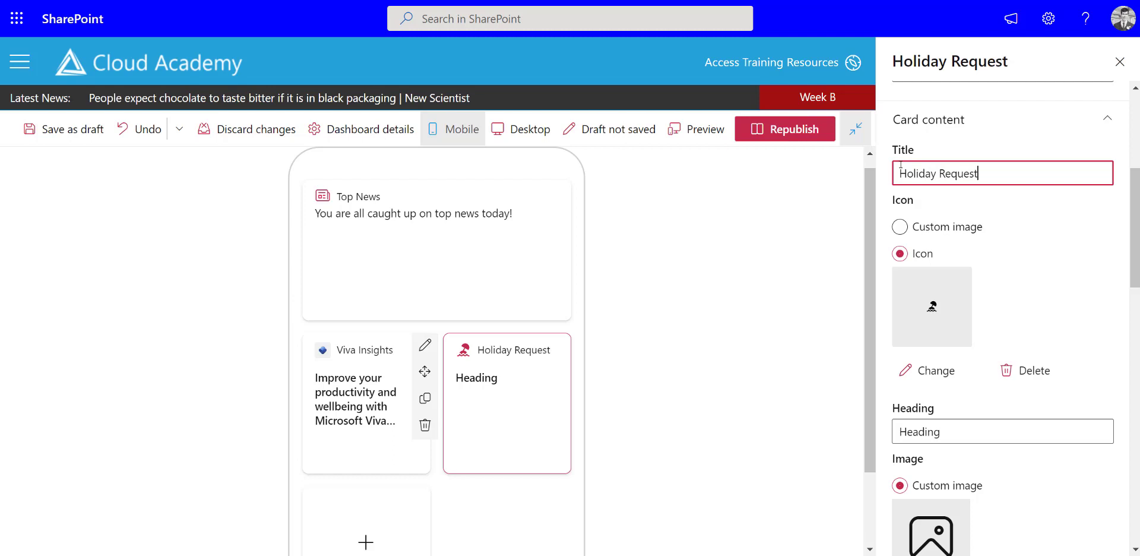
key("Tab")
key("Tab")
key("Tab")
key("Tab")
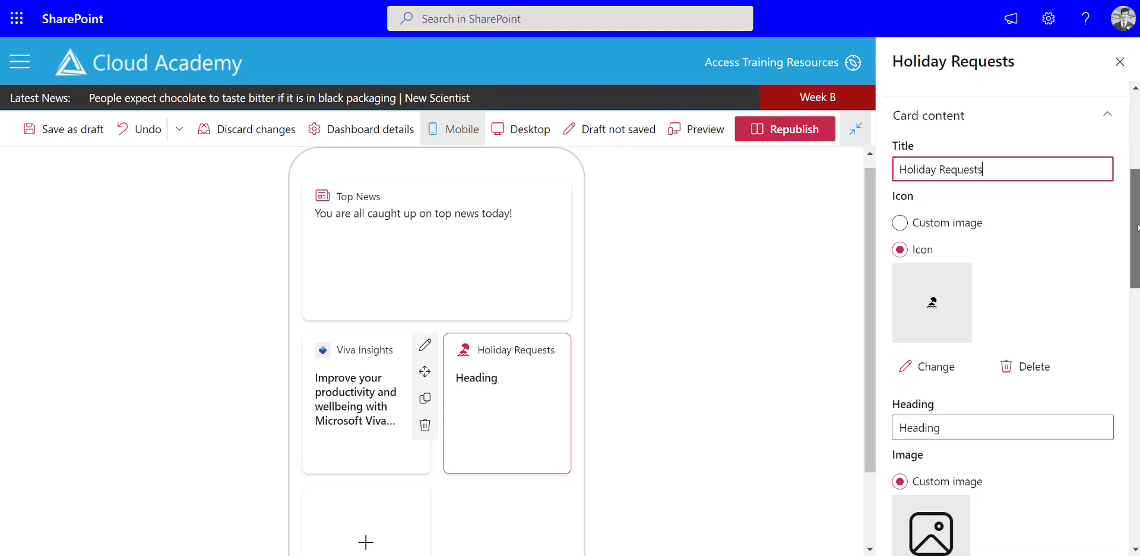
scroll(881, 350, "down", 2)
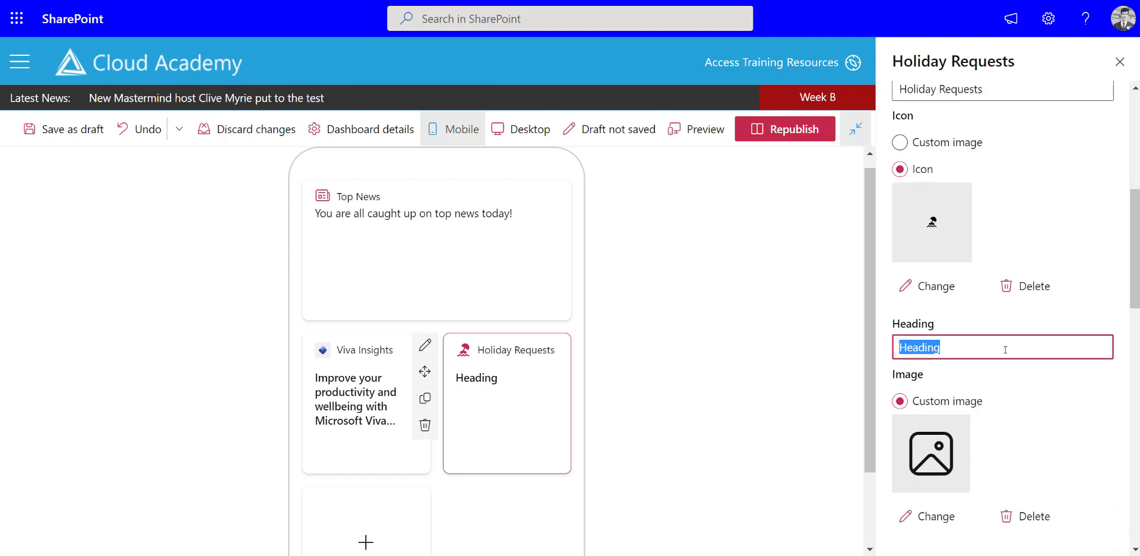
type("Click here to open the holiday booking form")
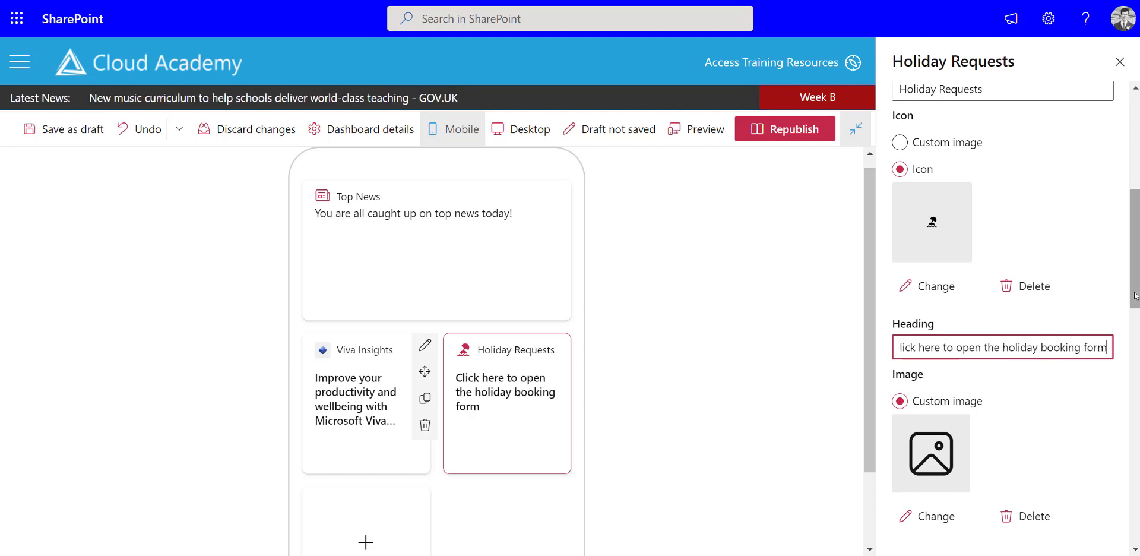
scroll(1122, 384, "down", 5)
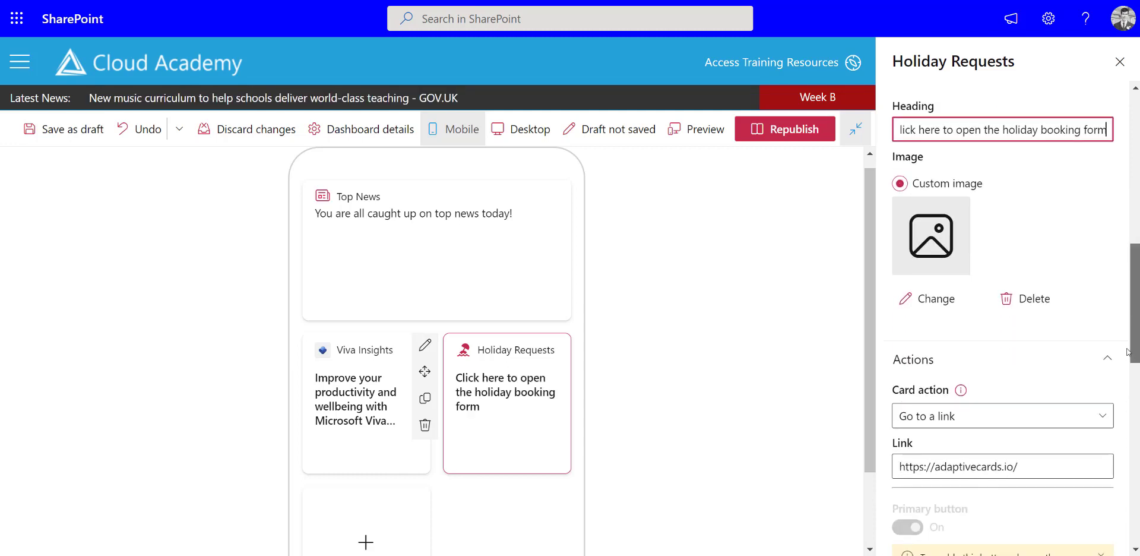
scroll(1122, 384, "down", 1)
left_click(942, 261)
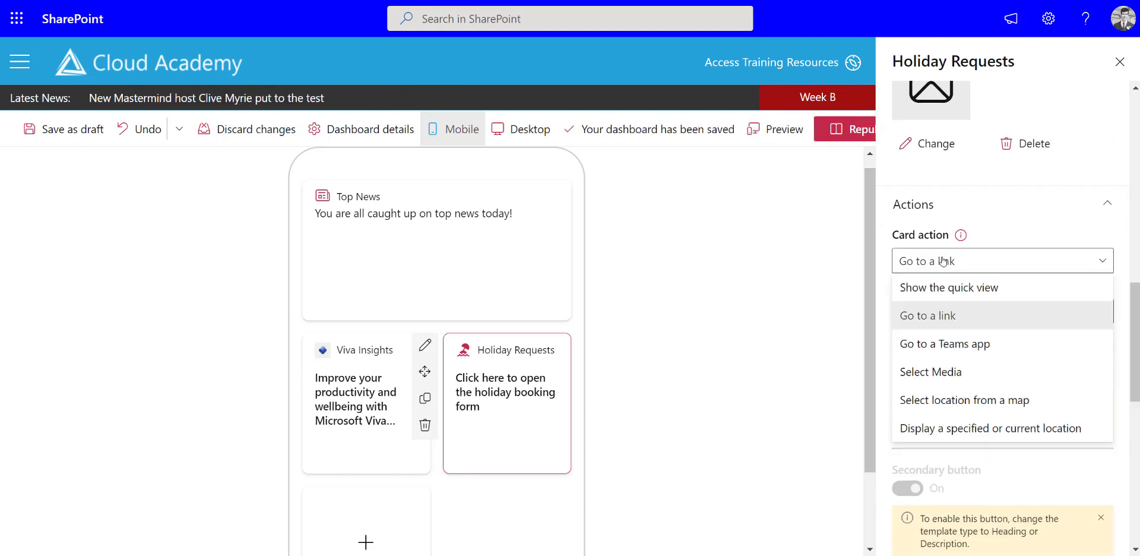
Set the card action to 'Go to a link' with the pasted SharePoint URL and republish.
left_click(947, 322)
left_click_drag(1034, 309, 880, 316)
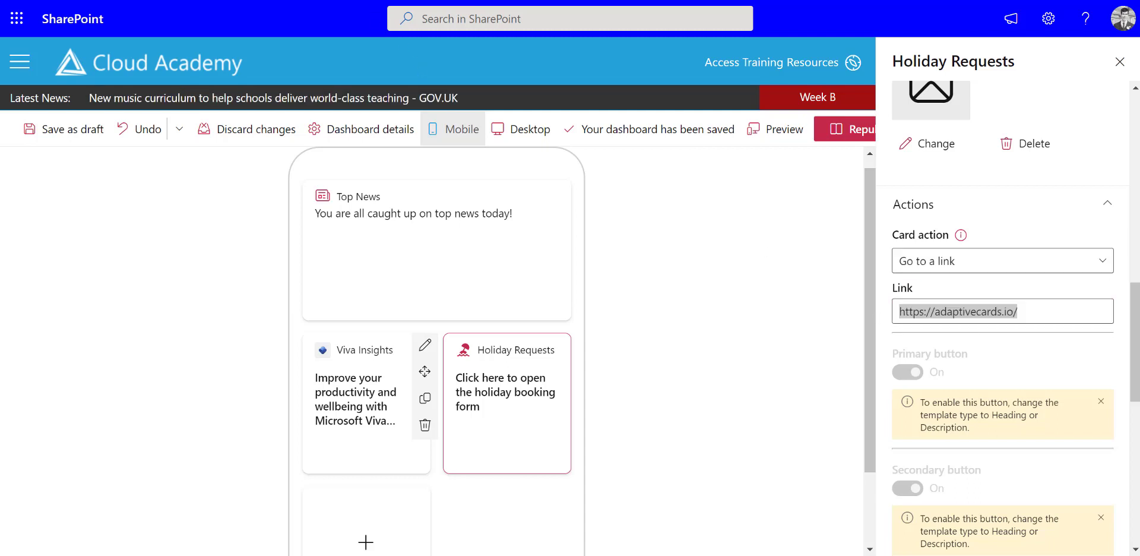
left_click_drag(1022, 311, 839, 303)
key("ctrl+v")
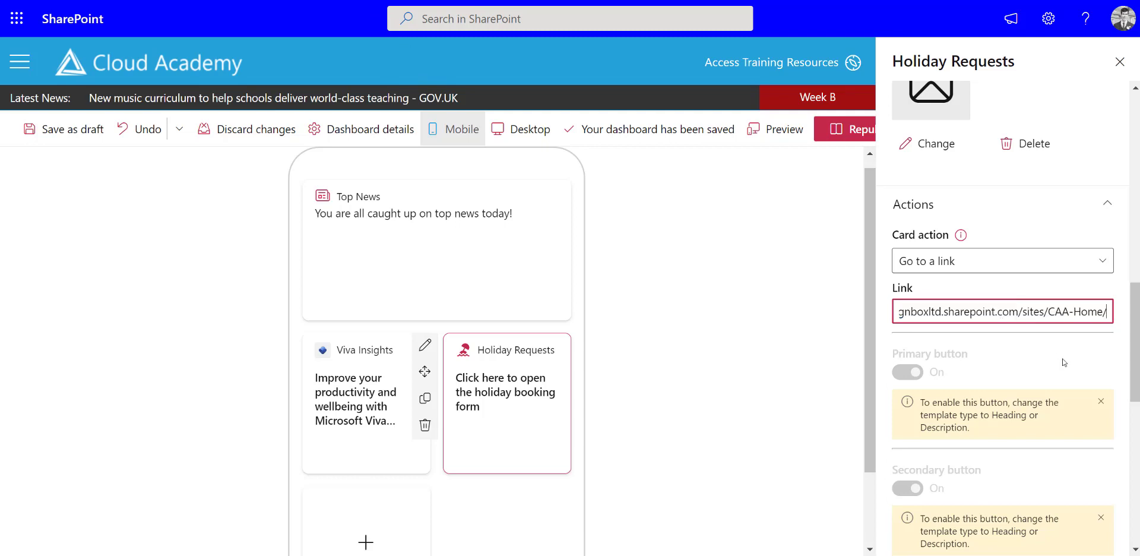
left_click_drag(1134, 347, 1137, 492)
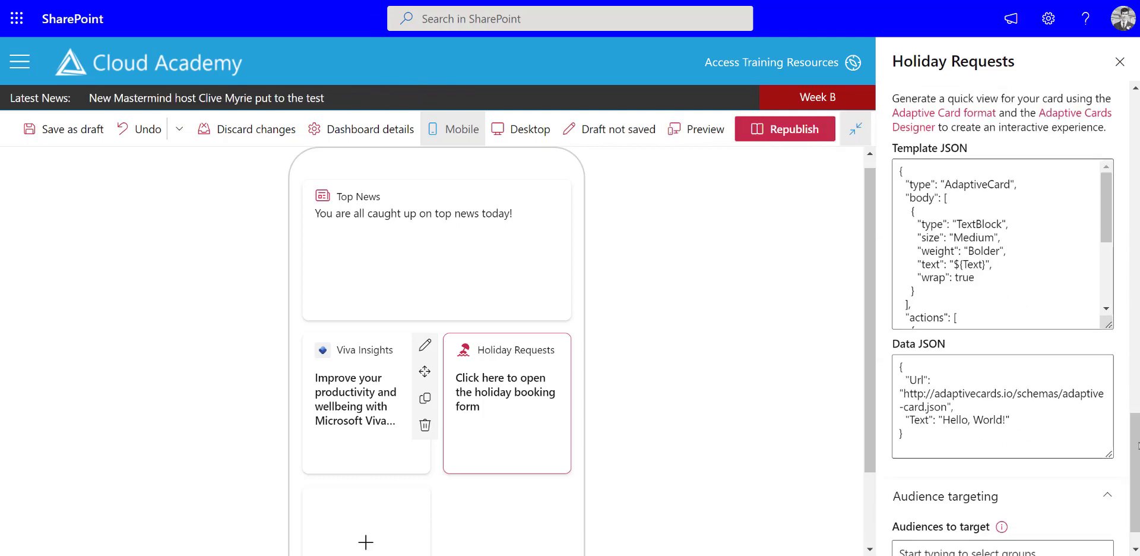
left_click_drag(1134, 475, 1135, 227)
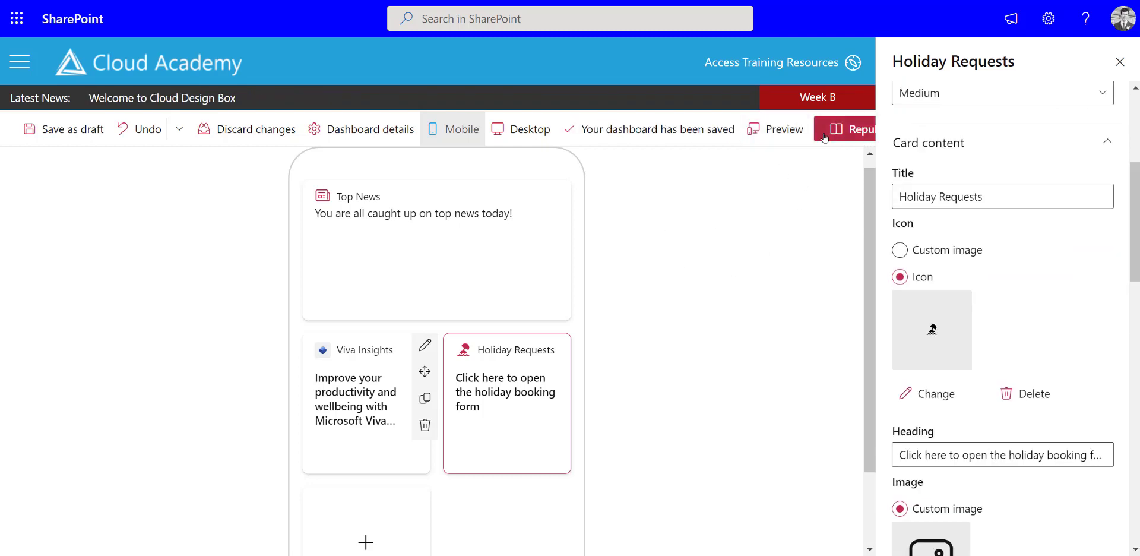
left_click(839, 129)
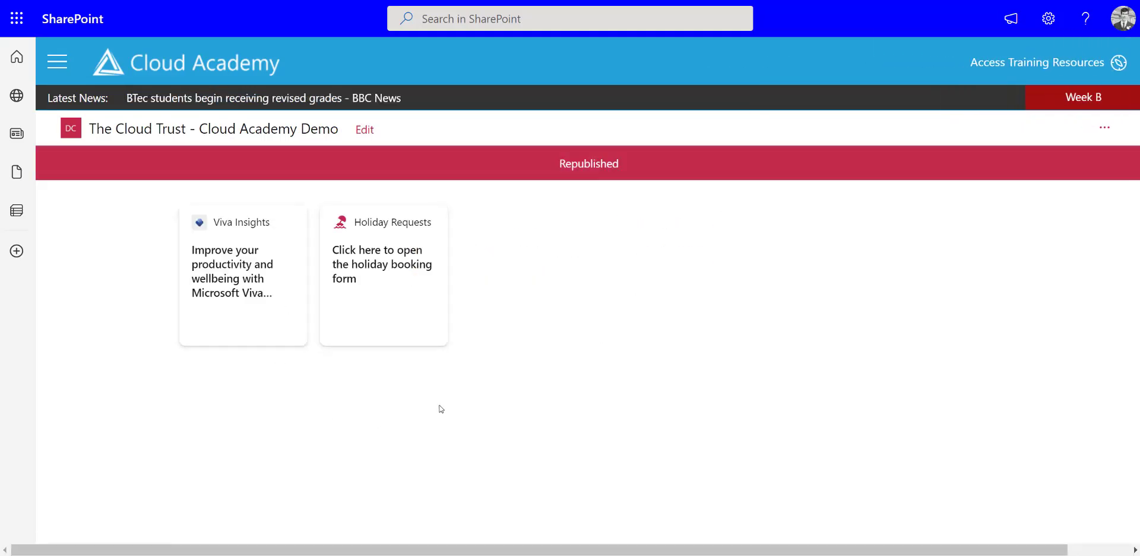
left_click(219, 65)
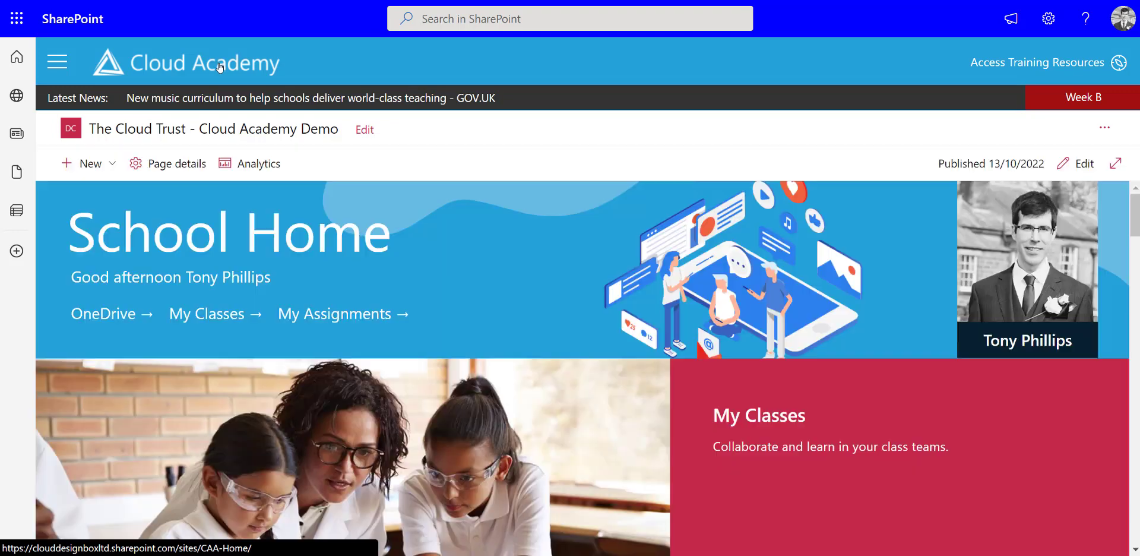
Insert a top one-column section with the Dashboard for Viva Connections web part and republish.
left_click(1079, 162)
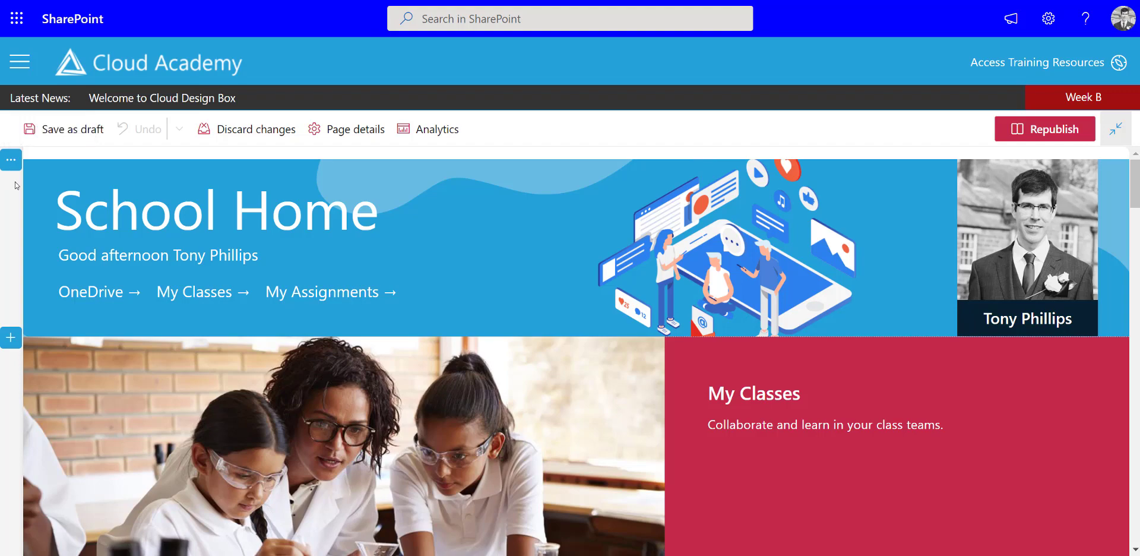
left_click(11, 159)
left_click(71, 195)
left_click(537, 172)
type("viva")
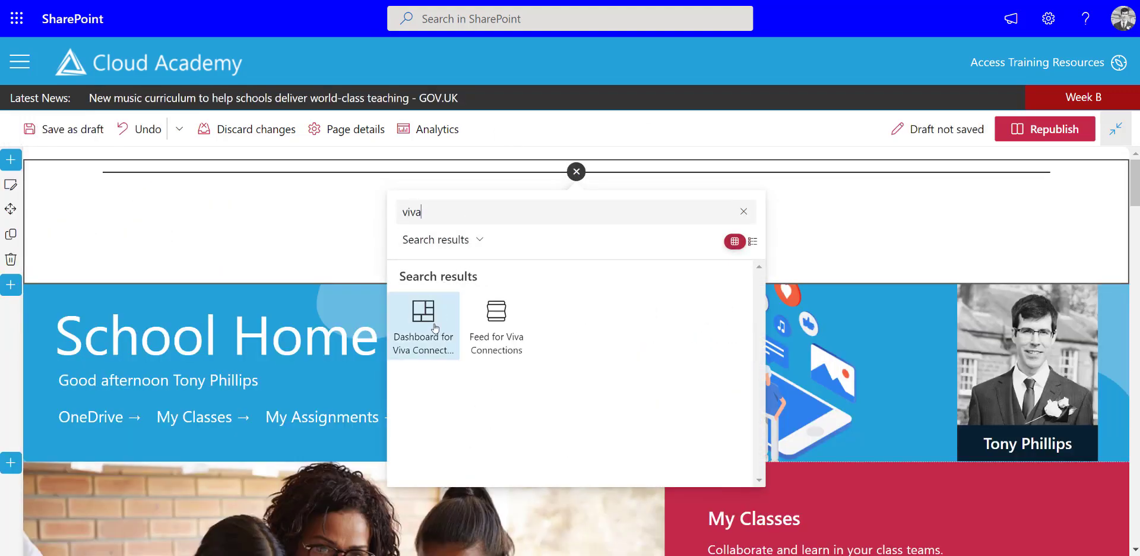
left_click(435, 328)
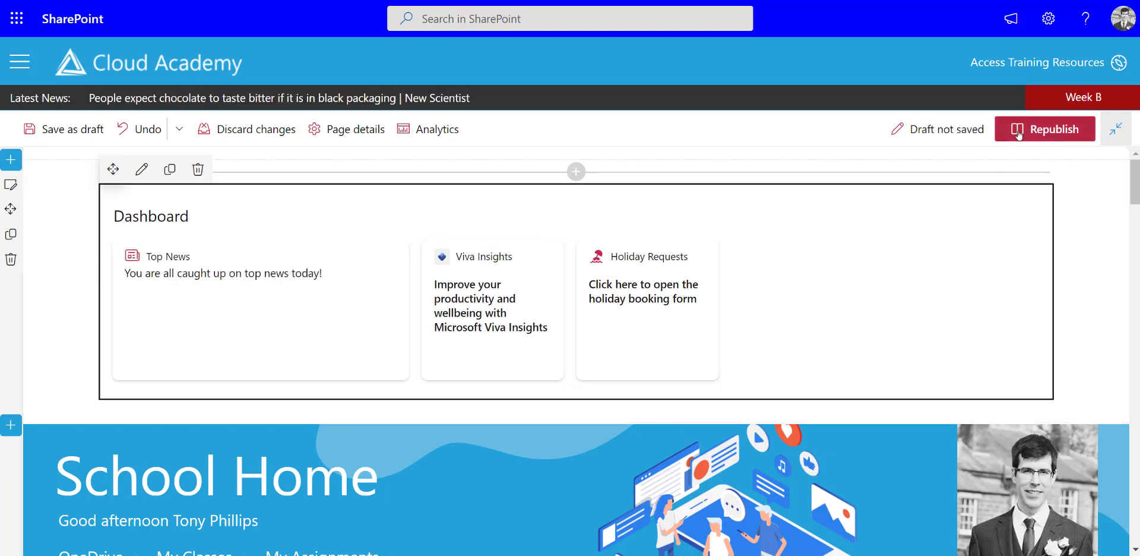
left_click(1022, 132)
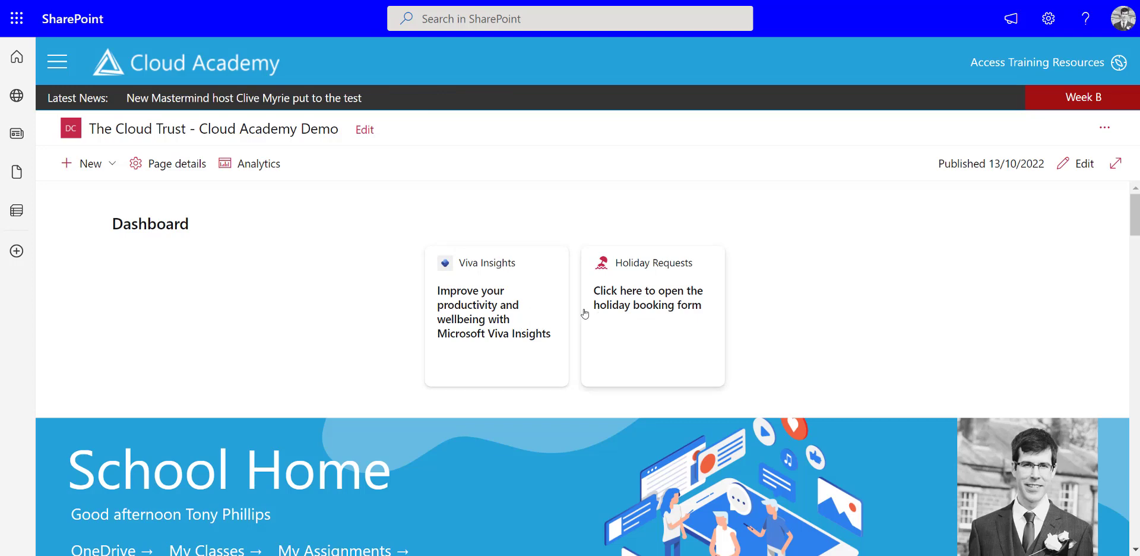
Open the Viva Insights card and cancel the Open Microsoft Teams prompt.
left_click(506, 314)
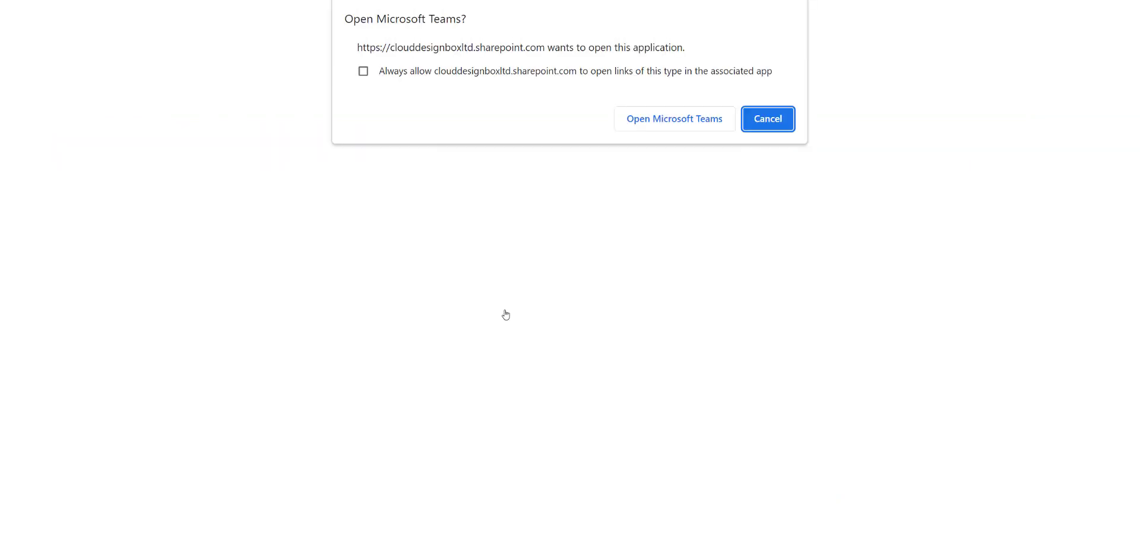
left_click(764, 124)
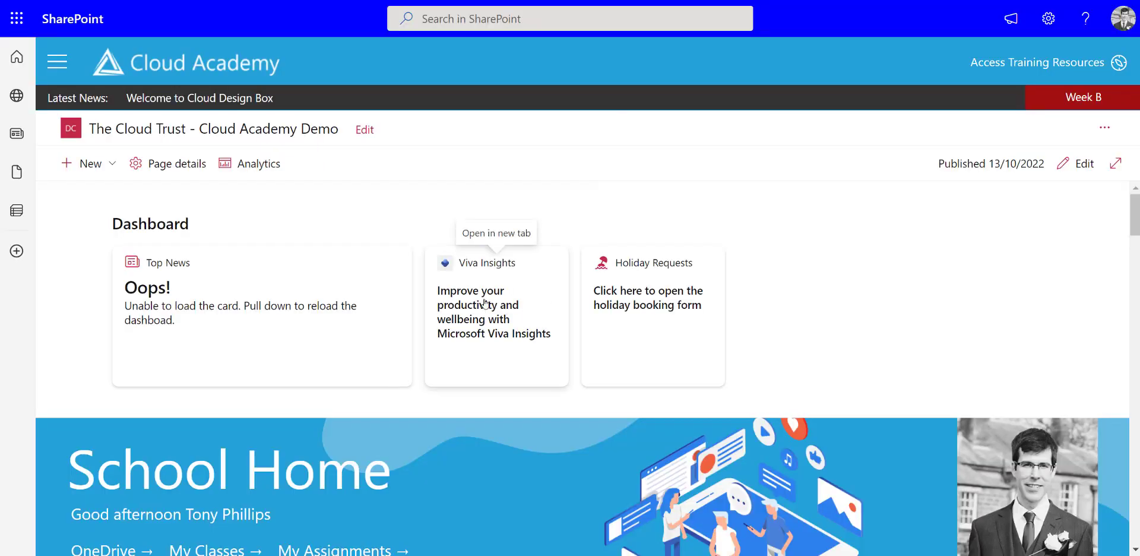